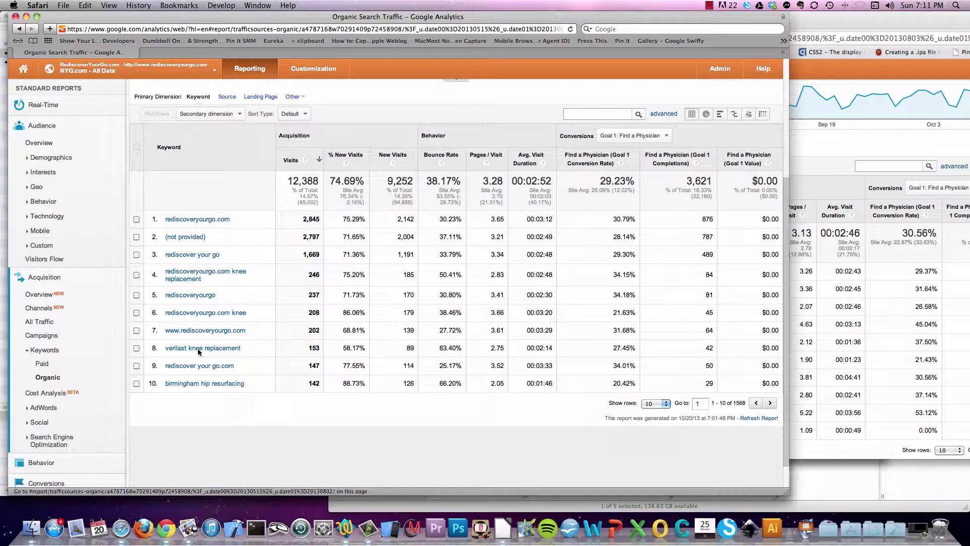
- Bring the second Analytics keyword report forward and highlight verilast knee replacement's 35 visits
click(831, 135)
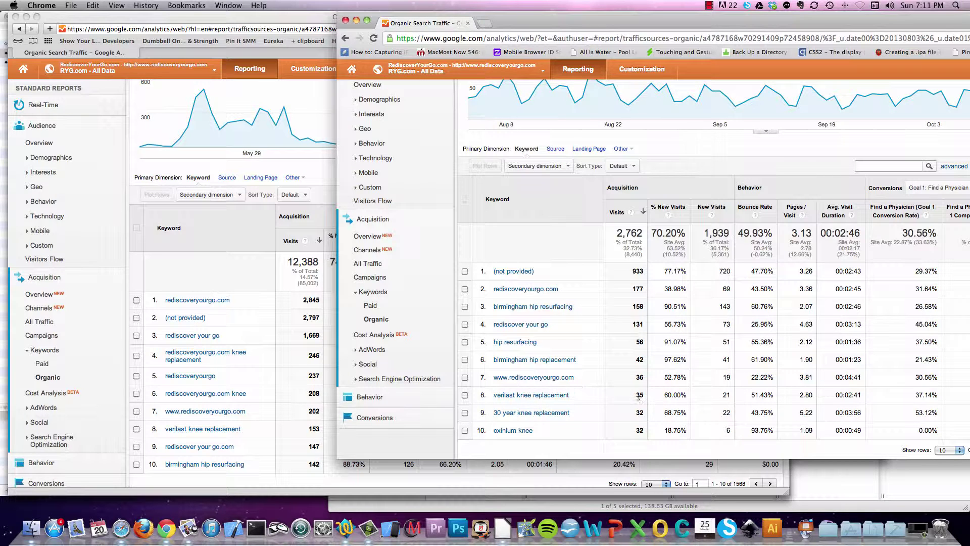
drag(640, 395, 637, 402)
- Search Google for 'knee replacement' in a new browser window
key(super+n)
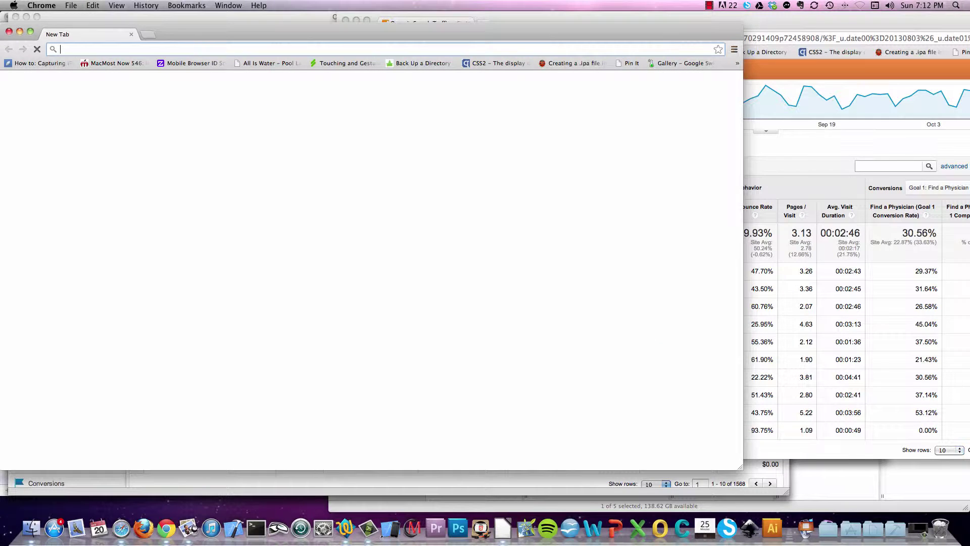
text(kne)
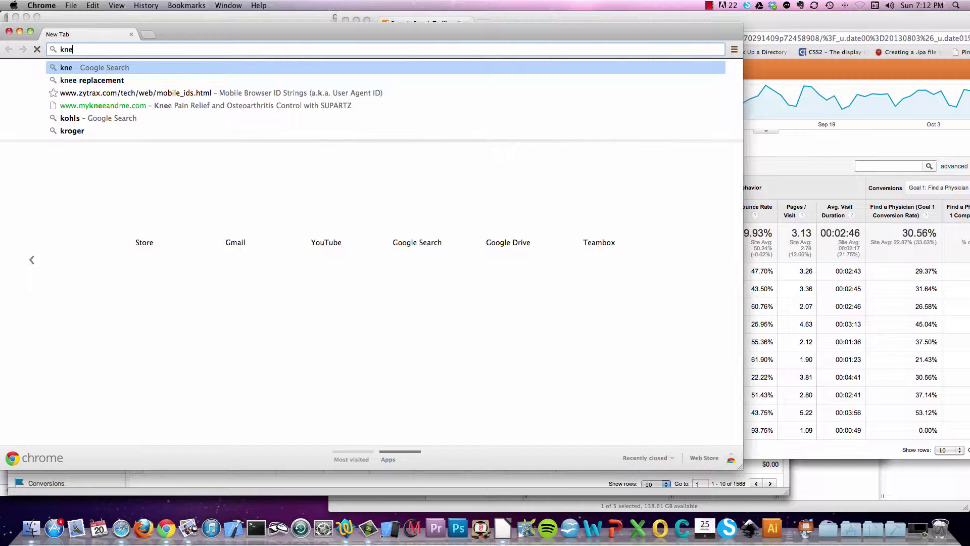
text(e rep)
key(Return)
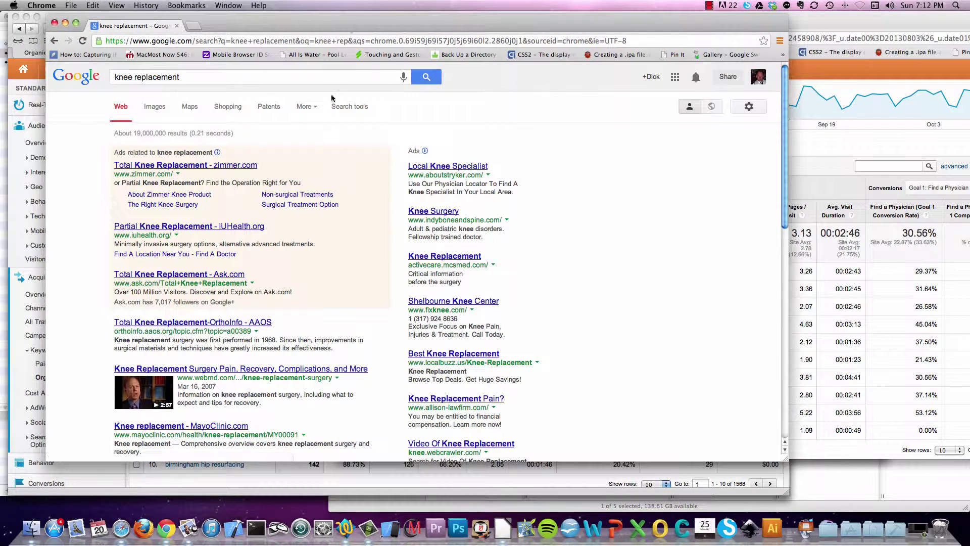
- Refine the search to 'knee replacement nashville', review the results, then close the window
click(214, 81)
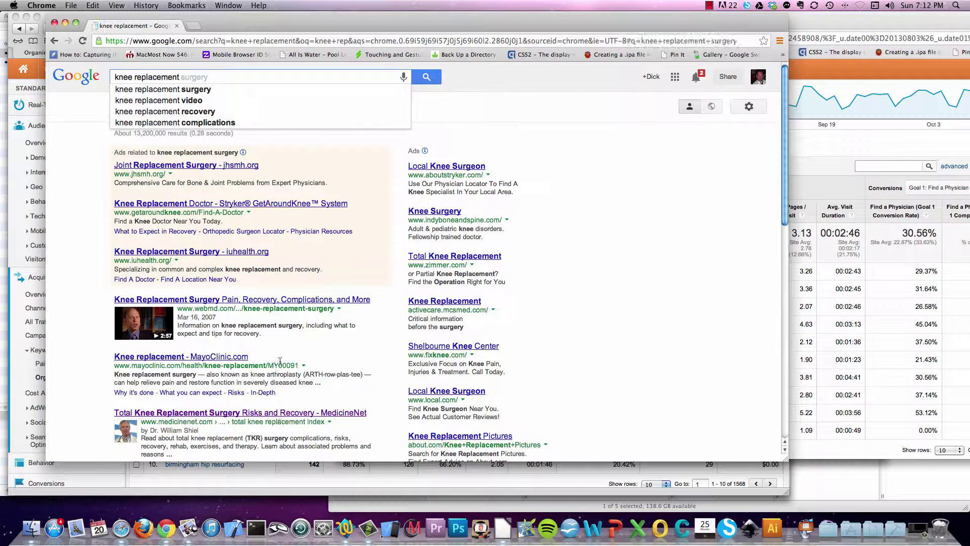
text(nas)
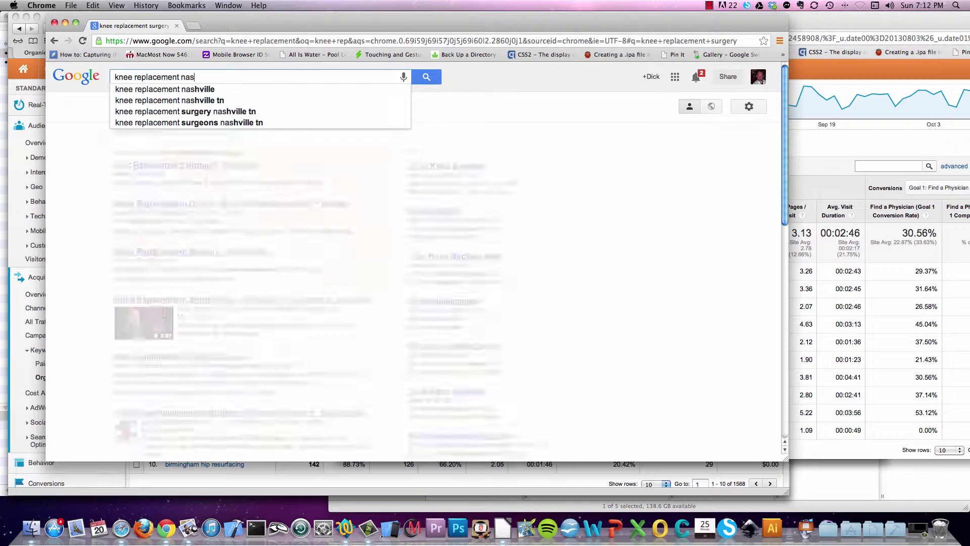
key(Down)
key(Return)
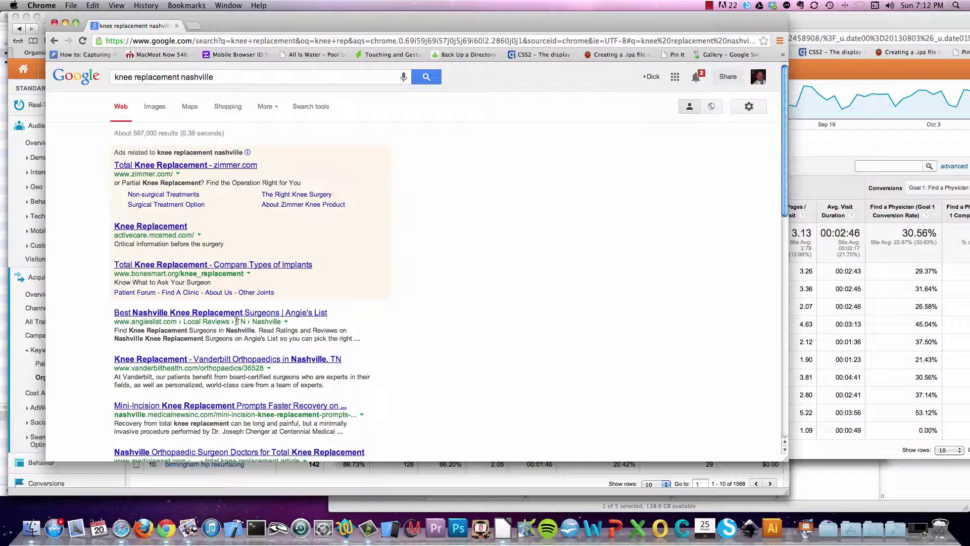
scroll(477, 297, down, 3)
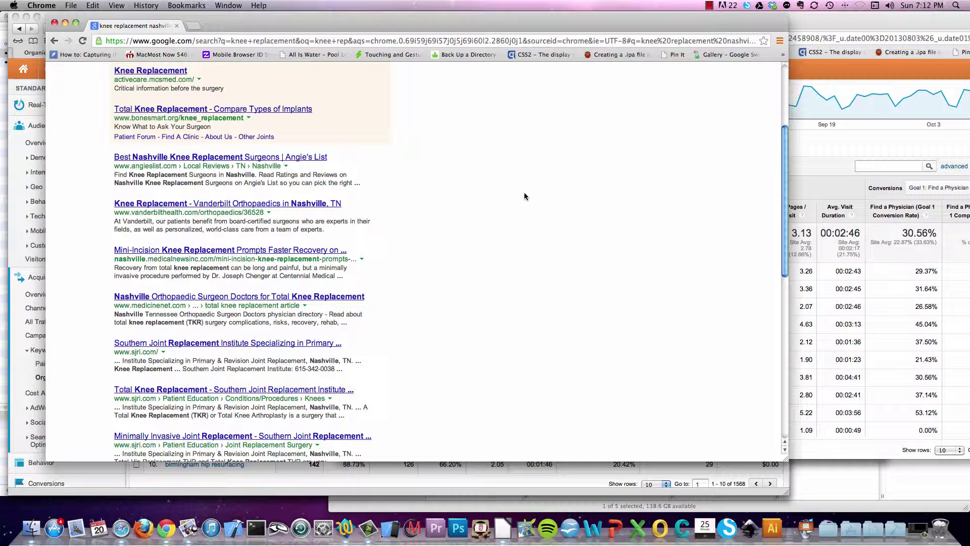
scroll(524, 196, down, 5)
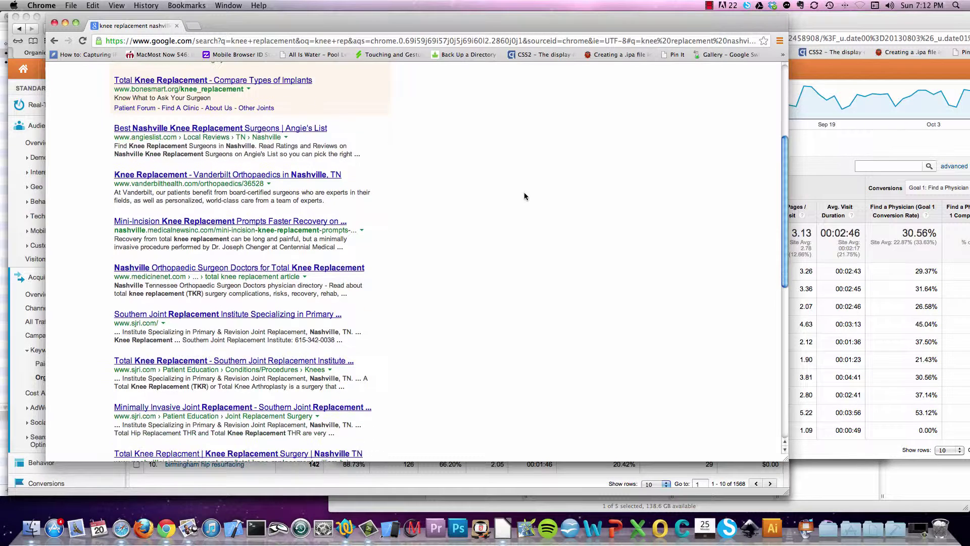
scroll(524, 196, down, 2)
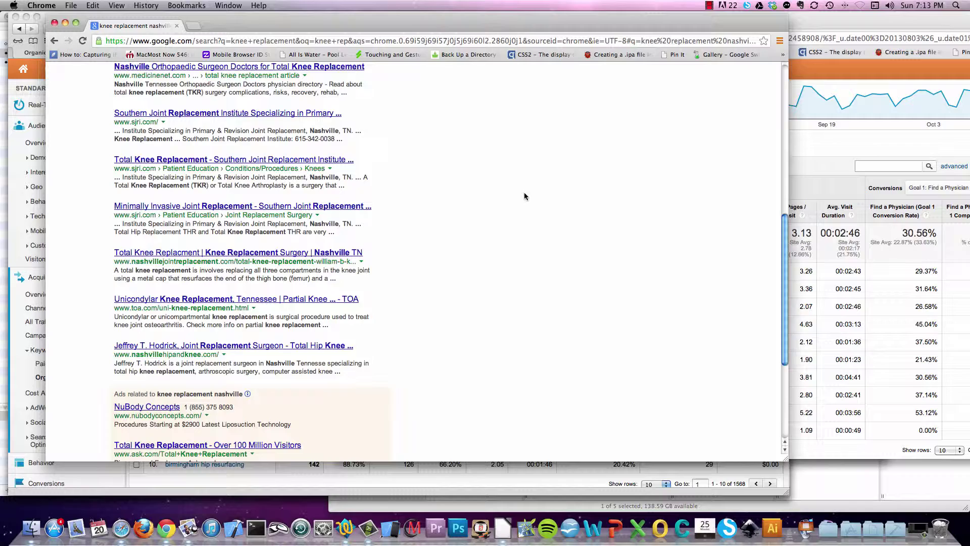
scroll(524, 196, up, 10)
key(super+w)
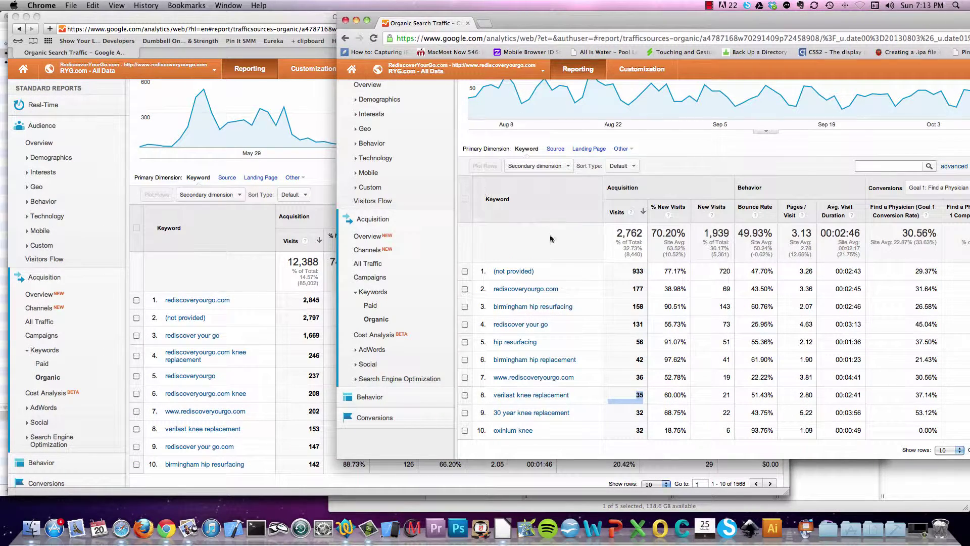
- Switch to the Raven dashboard window in Safari and expand the Research tools group
scroll(549, 235, up, 5)
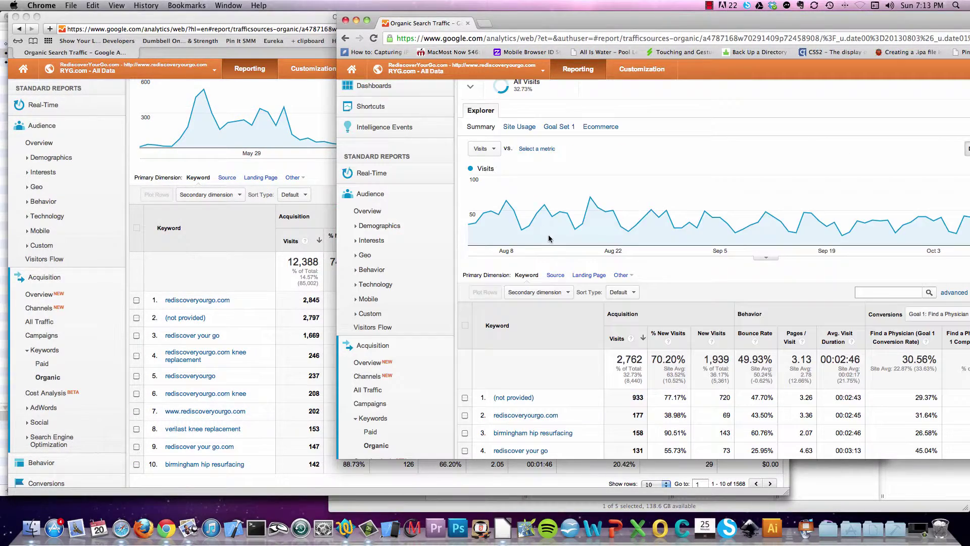
click(226, 19)
click(258, 5)
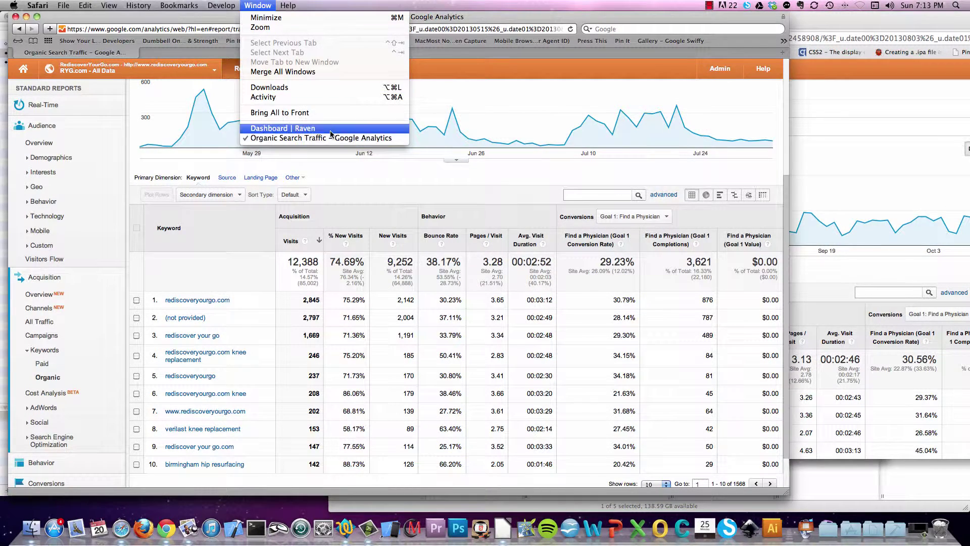
click(303, 128)
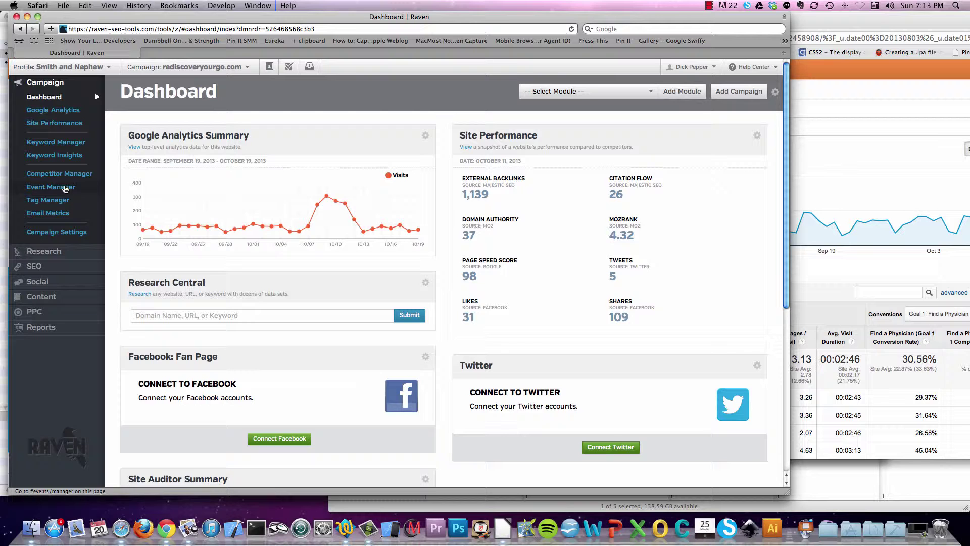
click(65, 253)
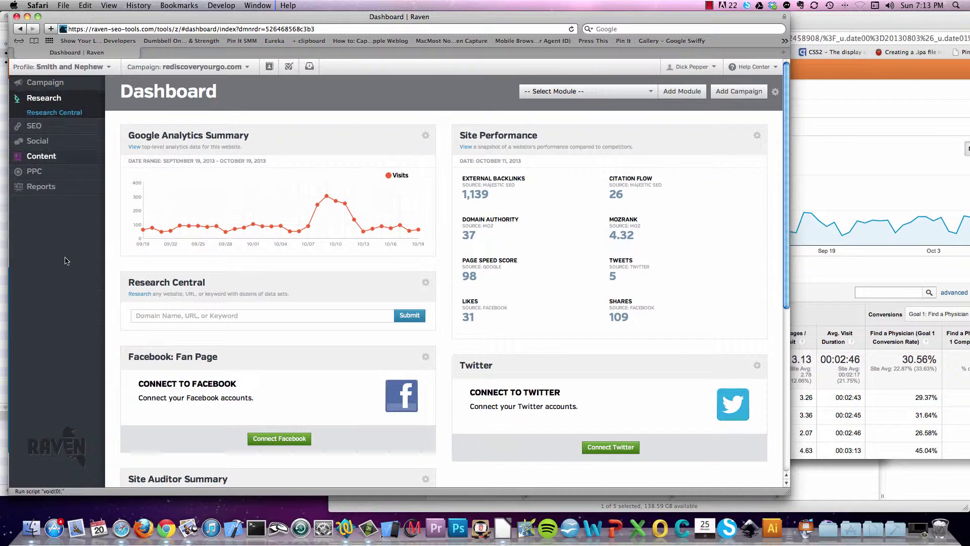
- Open Research Central to compare SEO metrics against getaroundknee.com and provenknee.zimmer.com
click(51, 113)
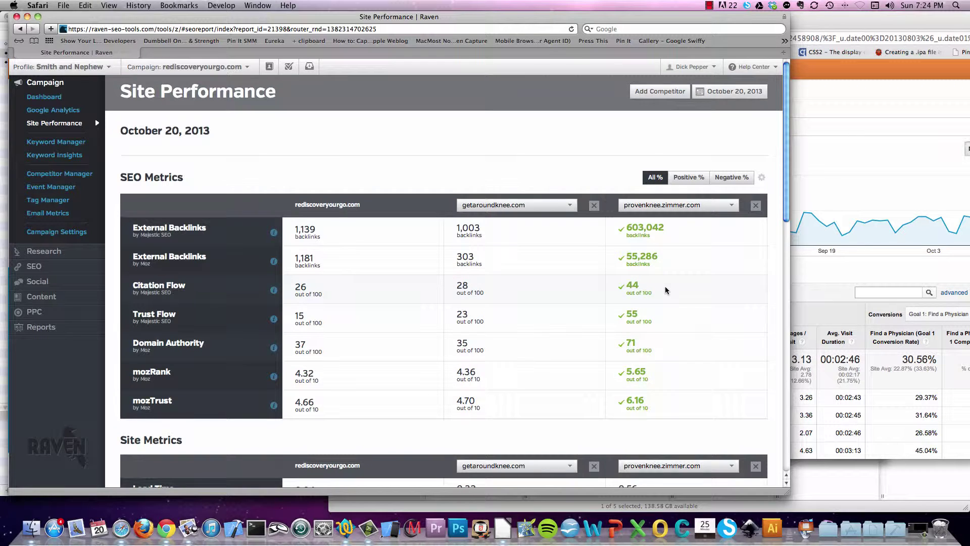
- Replace the provenknee.zimmer.com competitor with aboutstryker.com in the SEO Metrics table
scroll(664, 288, down, 1)
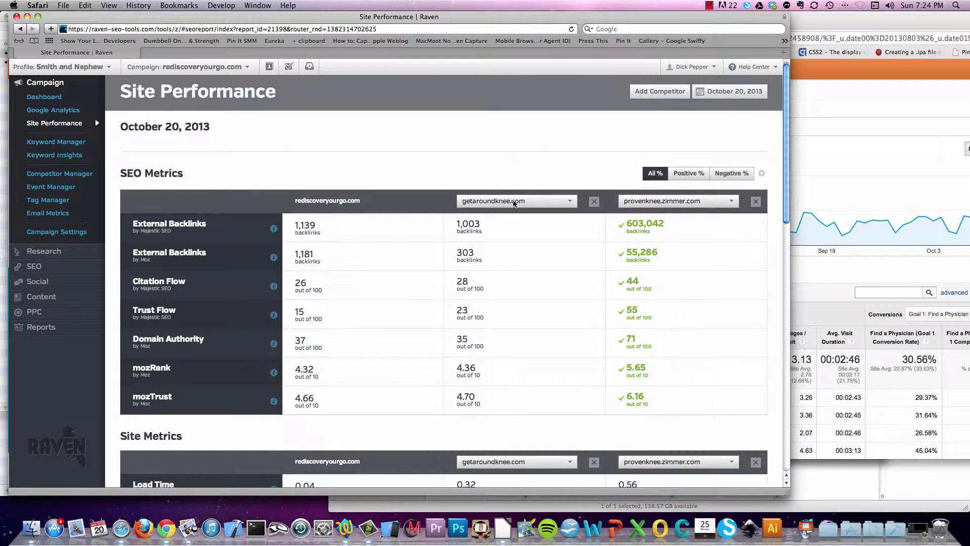
click(672, 202)
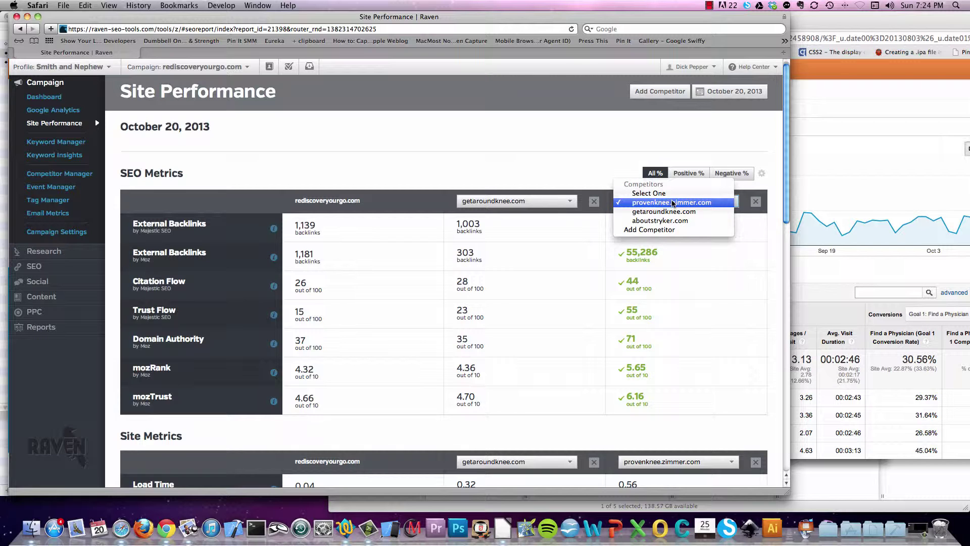
click(671, 221)
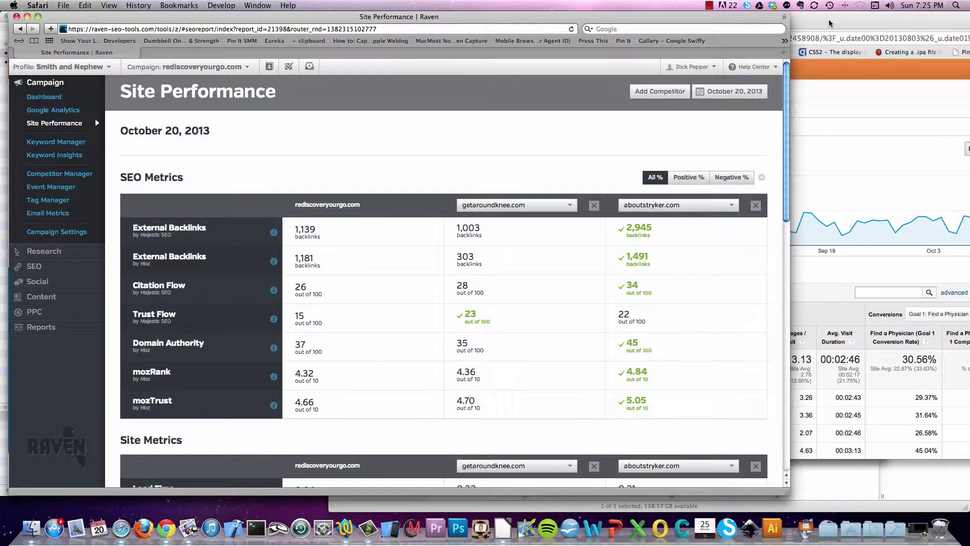
key(super+n)
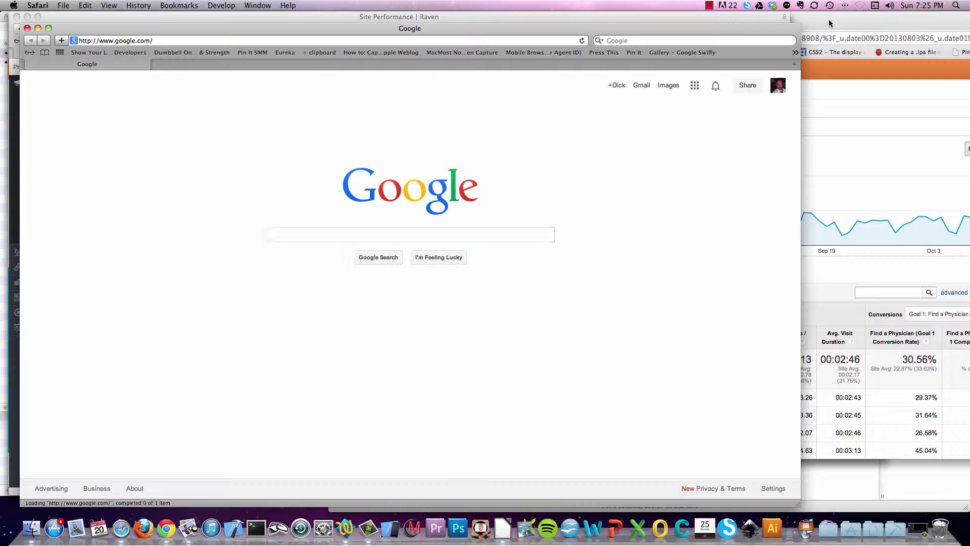
text(about)
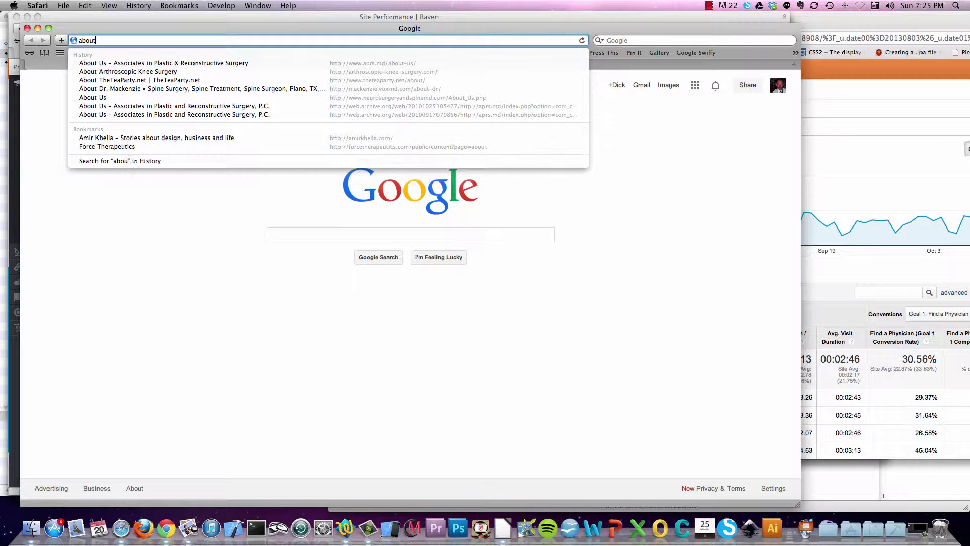
text(stryker.com)
key(Return)
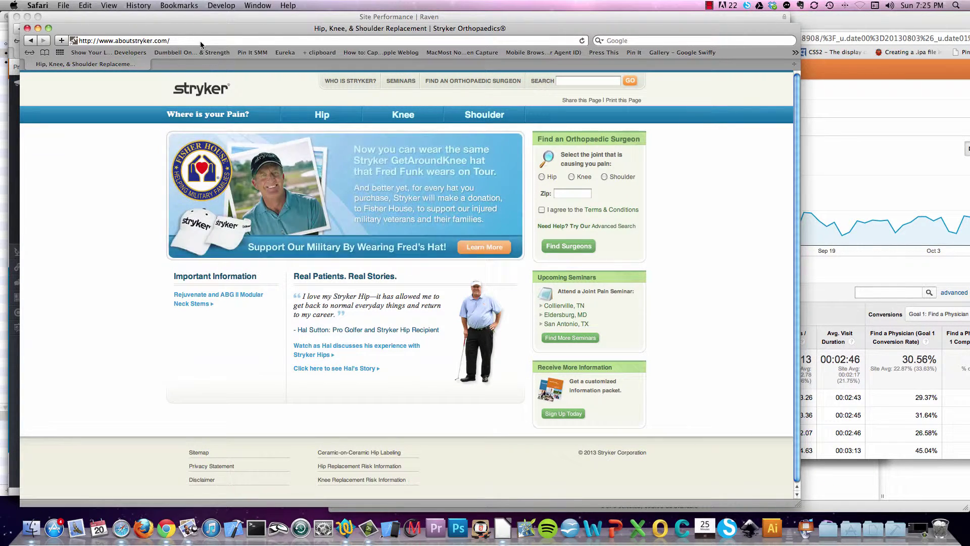
mouse_move(315, 132)
key(super+w)
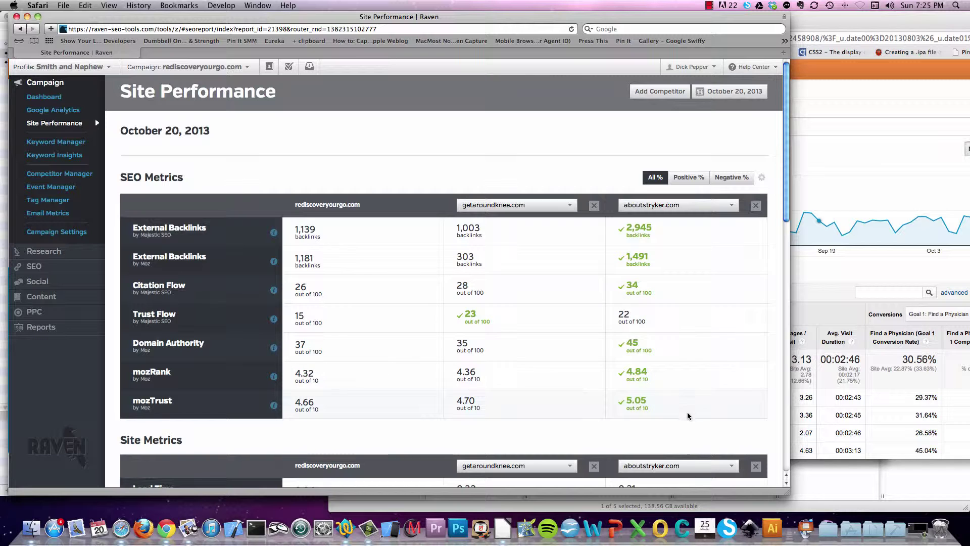
scroll(773, 302, down, 10)
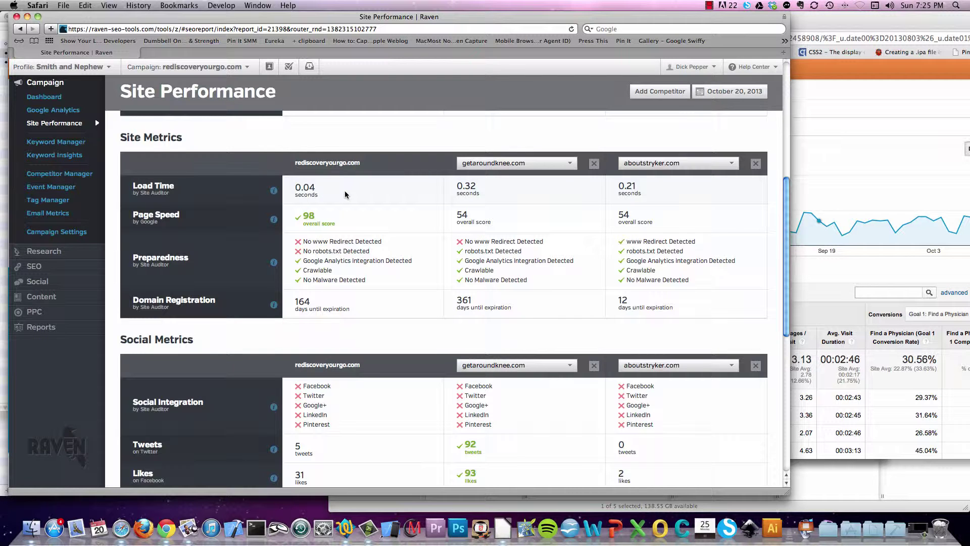
scroll(345, 195, down, 3)
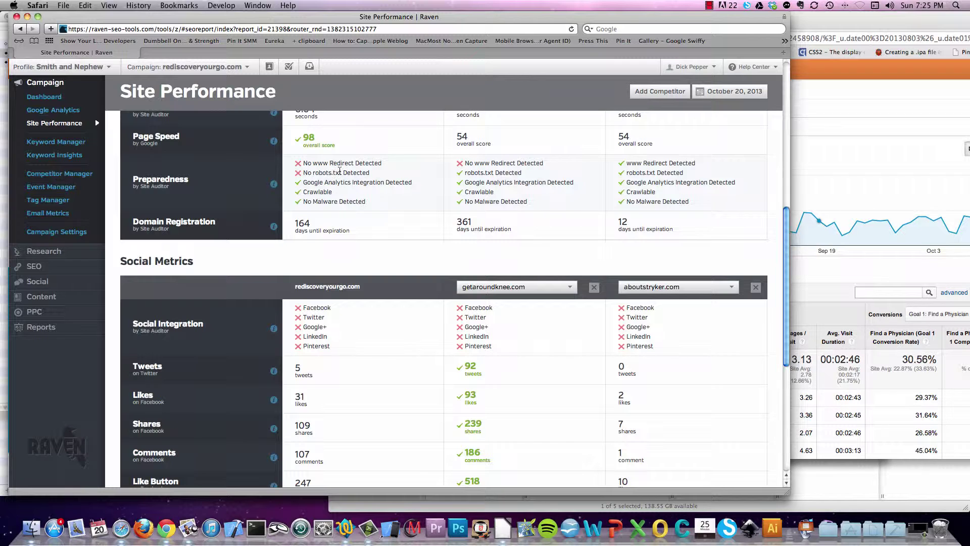
scroll(368, 173, up, 2)
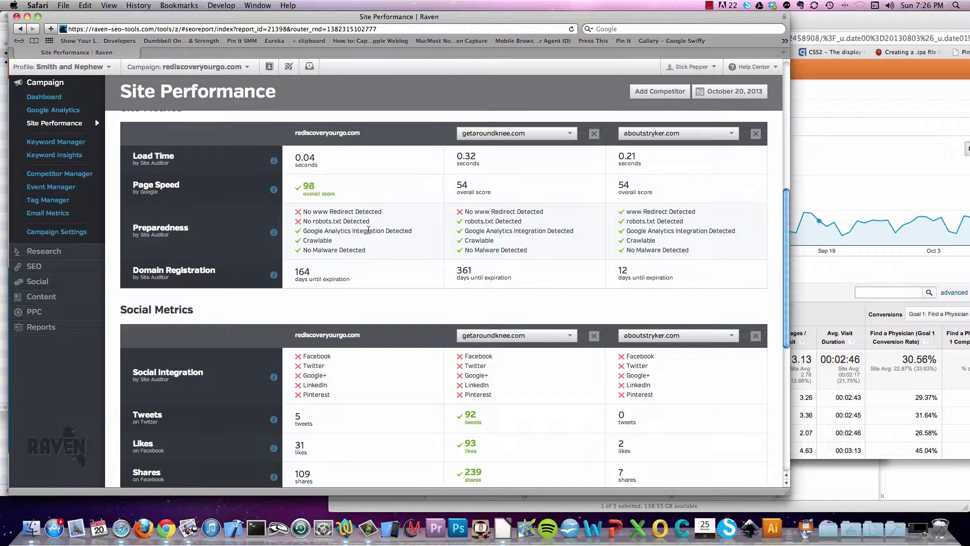
scroll(368, 230, down, 5)
scroll(368, 230, up, 3)
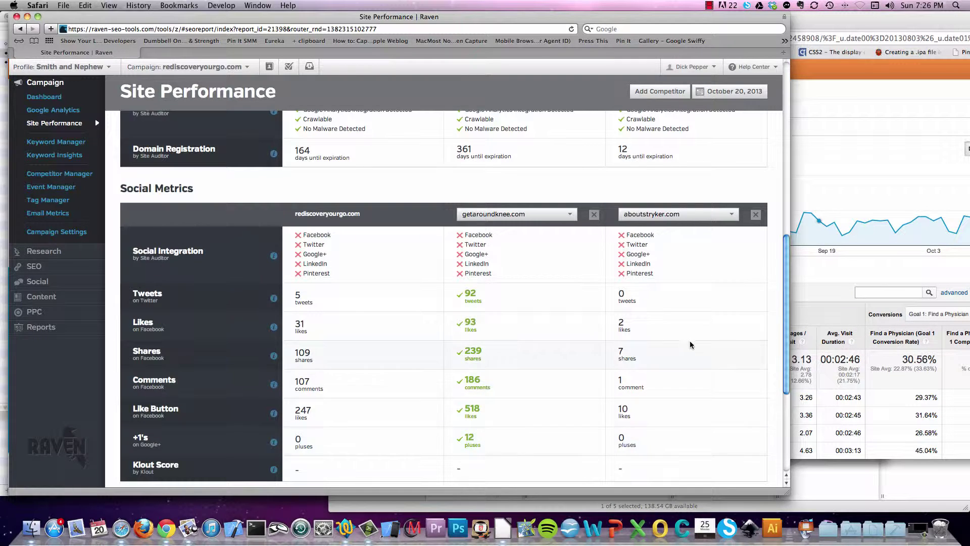
scroll(773, 228, up, 5)
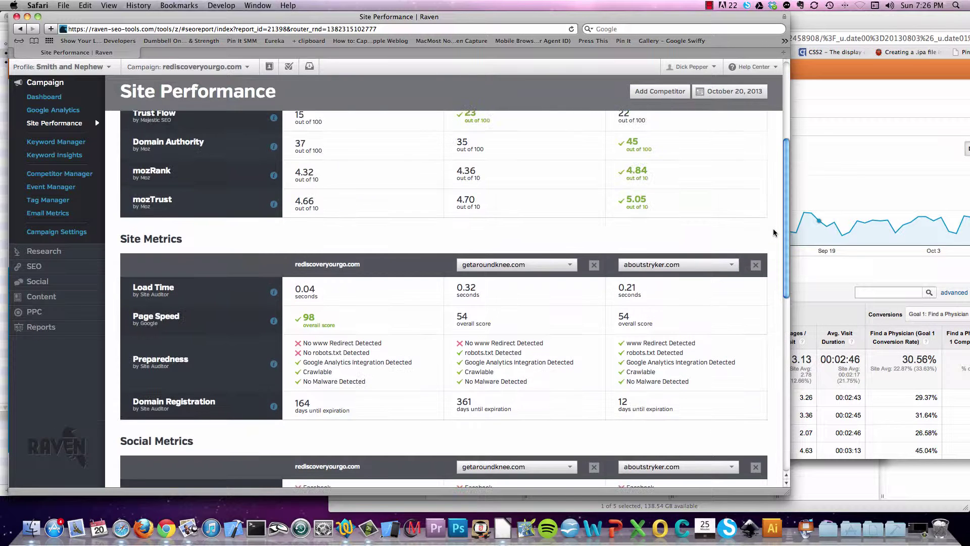
scroll(773, 232, up, 5)
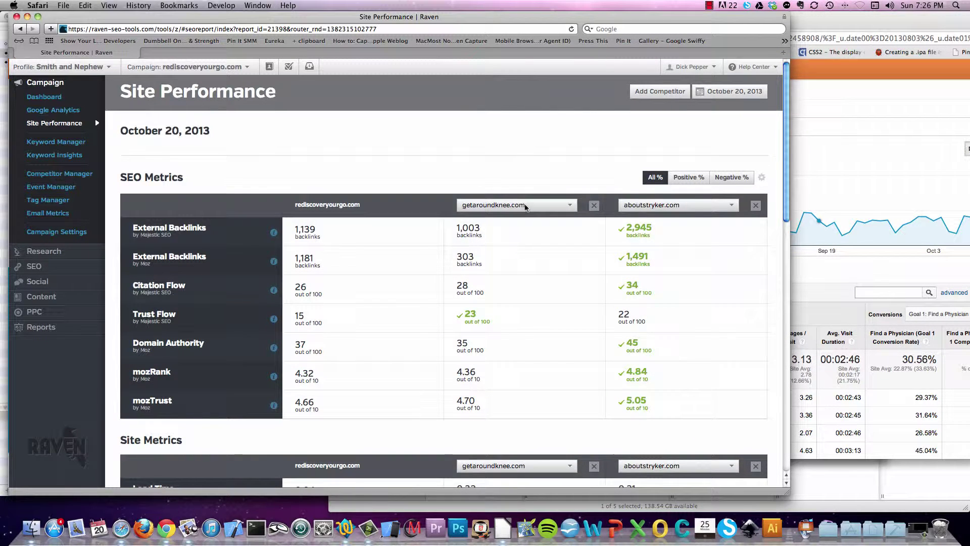
click(525, 205)
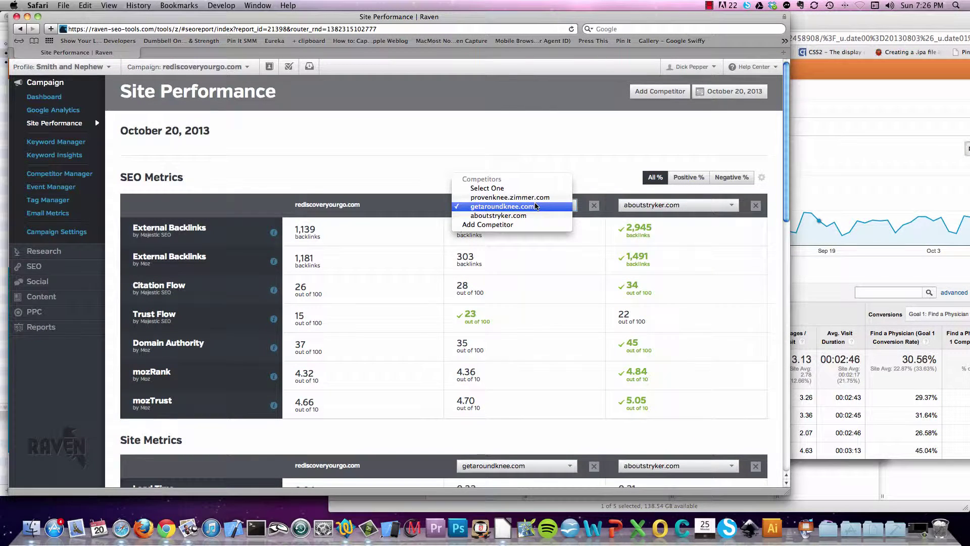
click(556, 153)
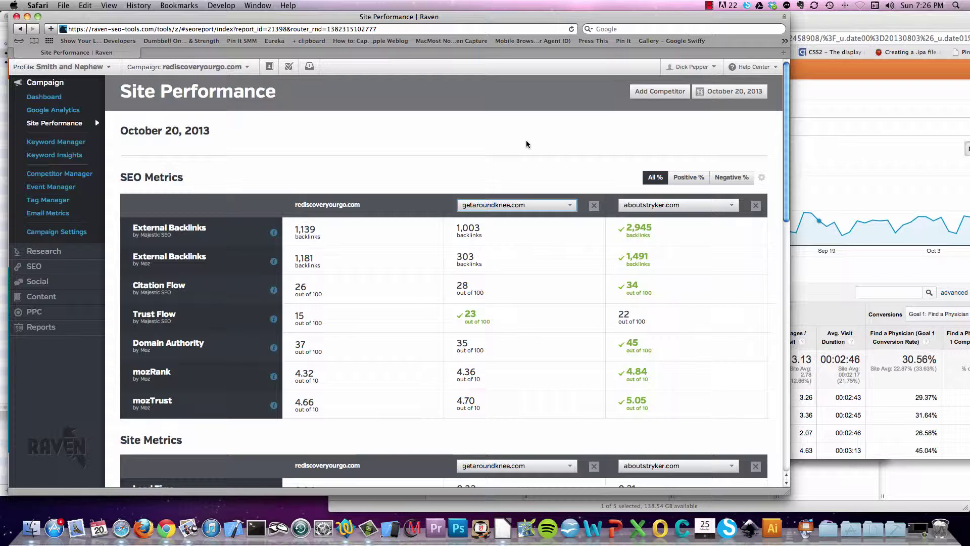
- Focus the Analytics organic keyword report and shift its window left to reveal the goal columns
click(847, 95)
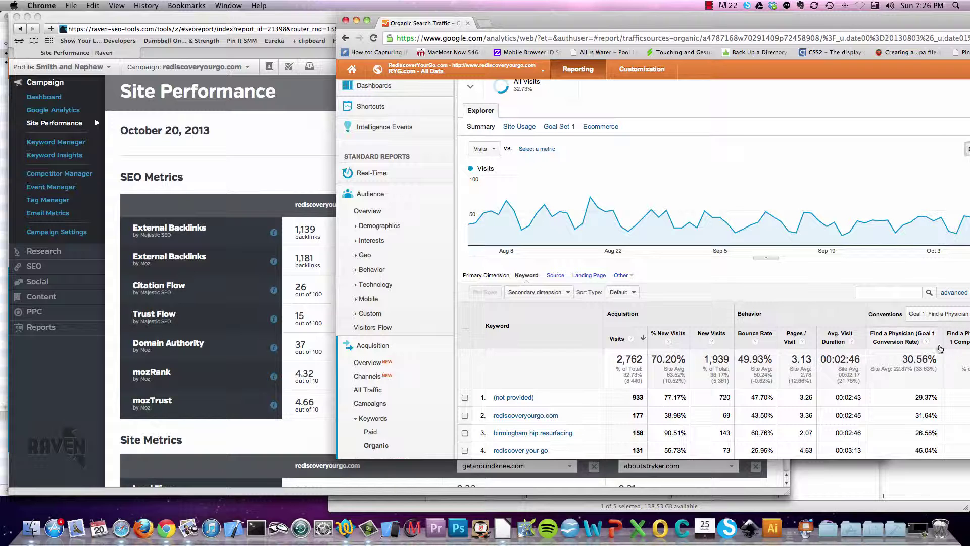
scroll(628, 278, down, 5)
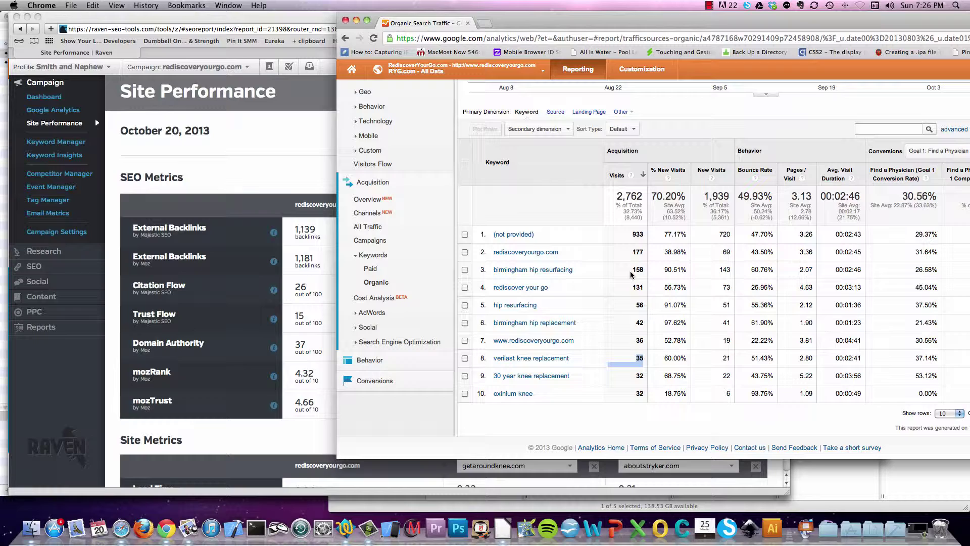
scroll(597, 309, up, 5)
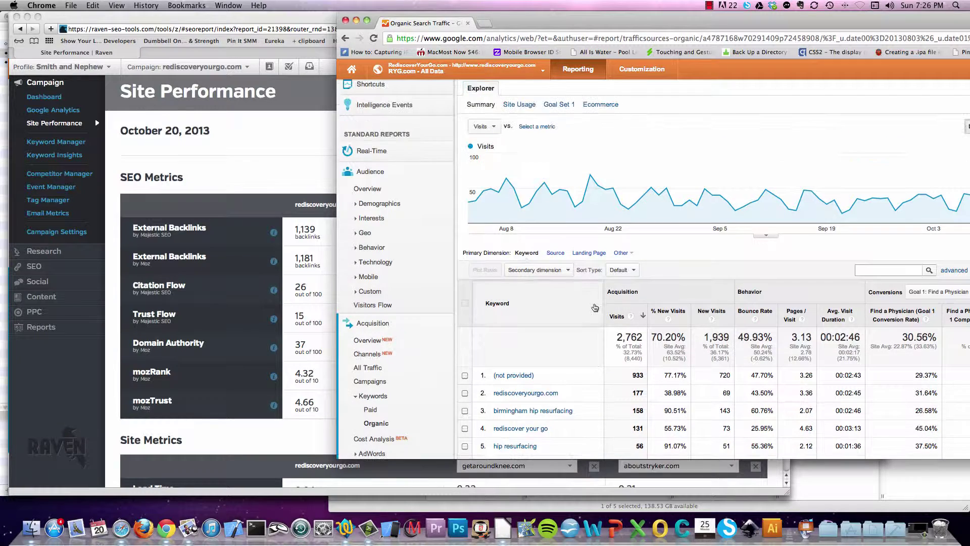
drag(600, 15, 498, 15)
mouse_move(686, 196)
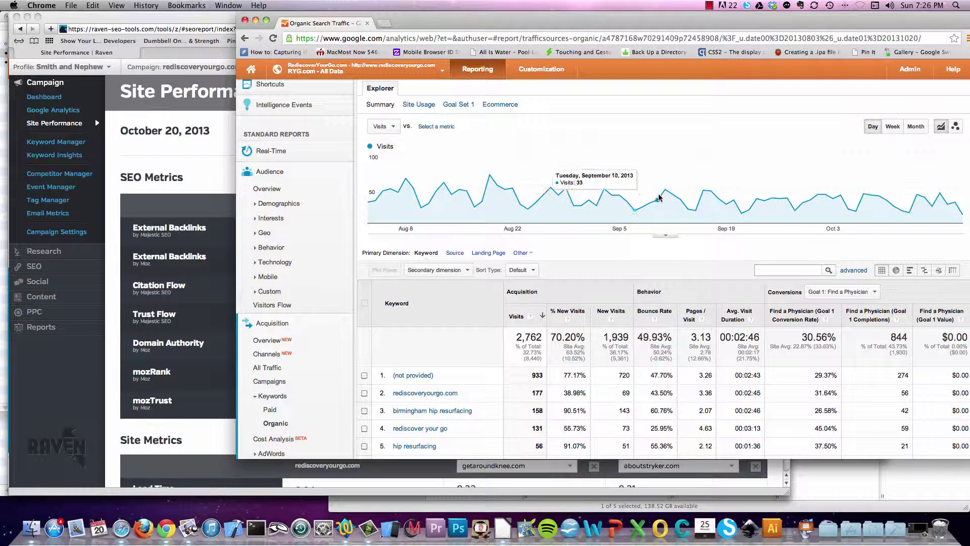